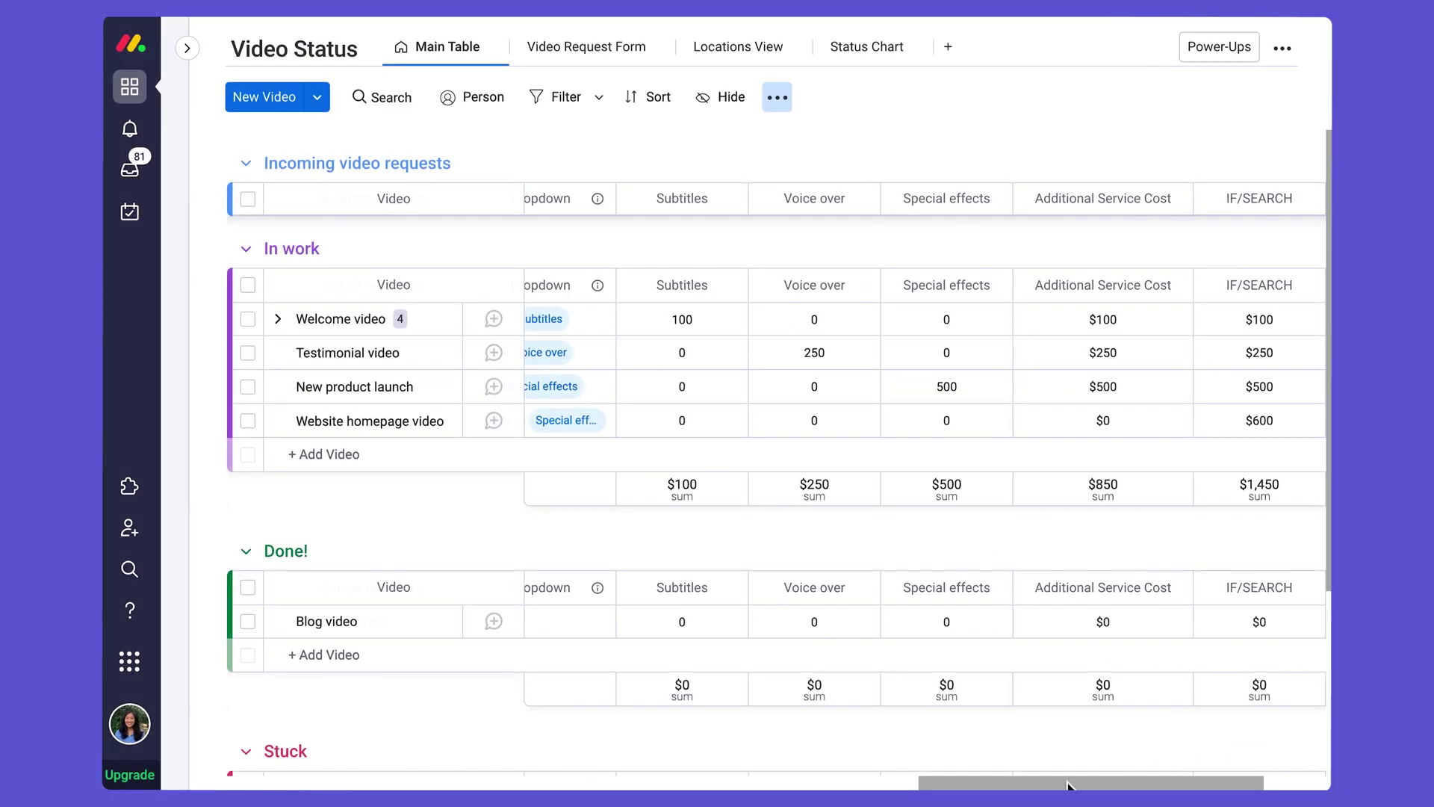
Scroll the board left to reveal Request date, then open the Days since request received formula.
drag(1066, 784, 490, 768)
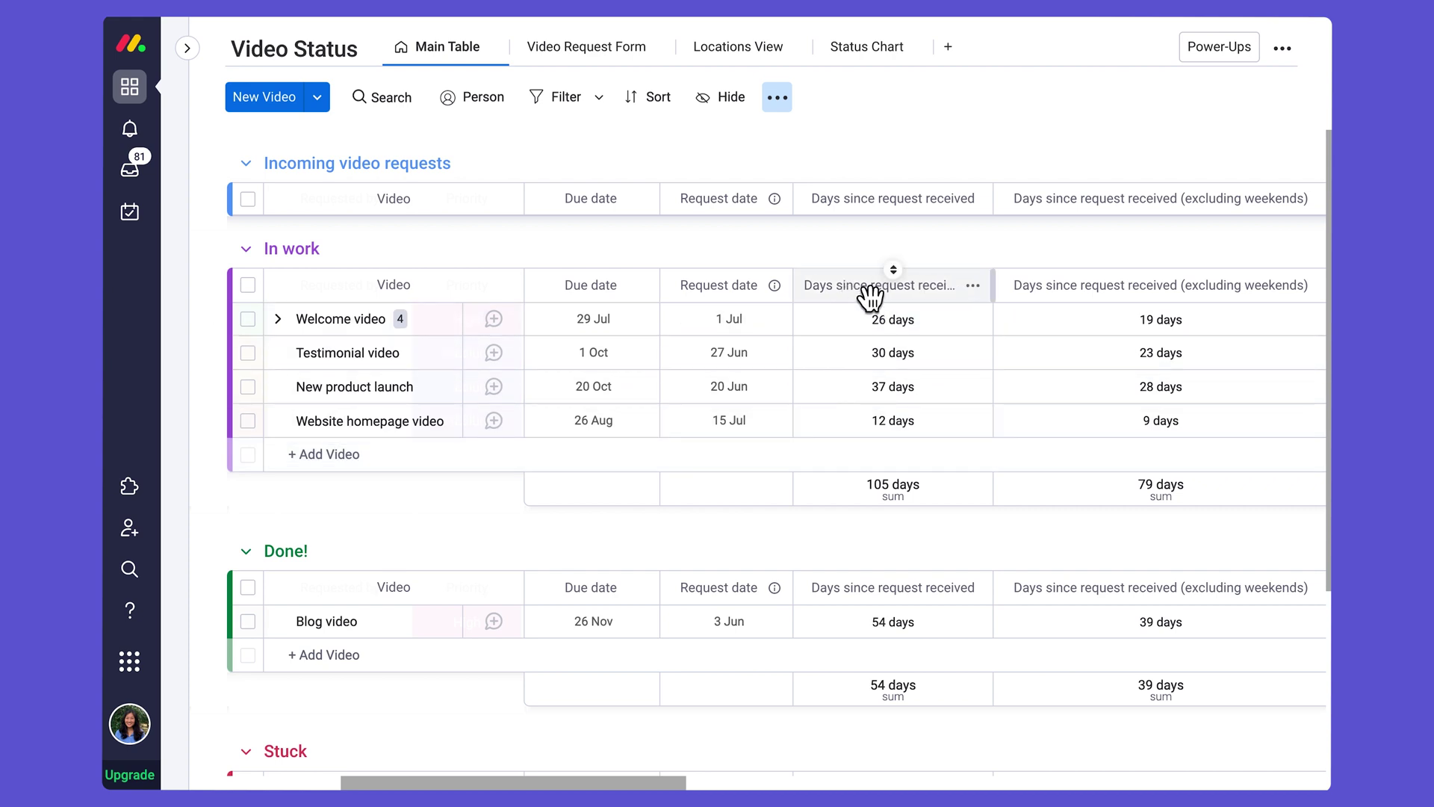
click(960, 326)
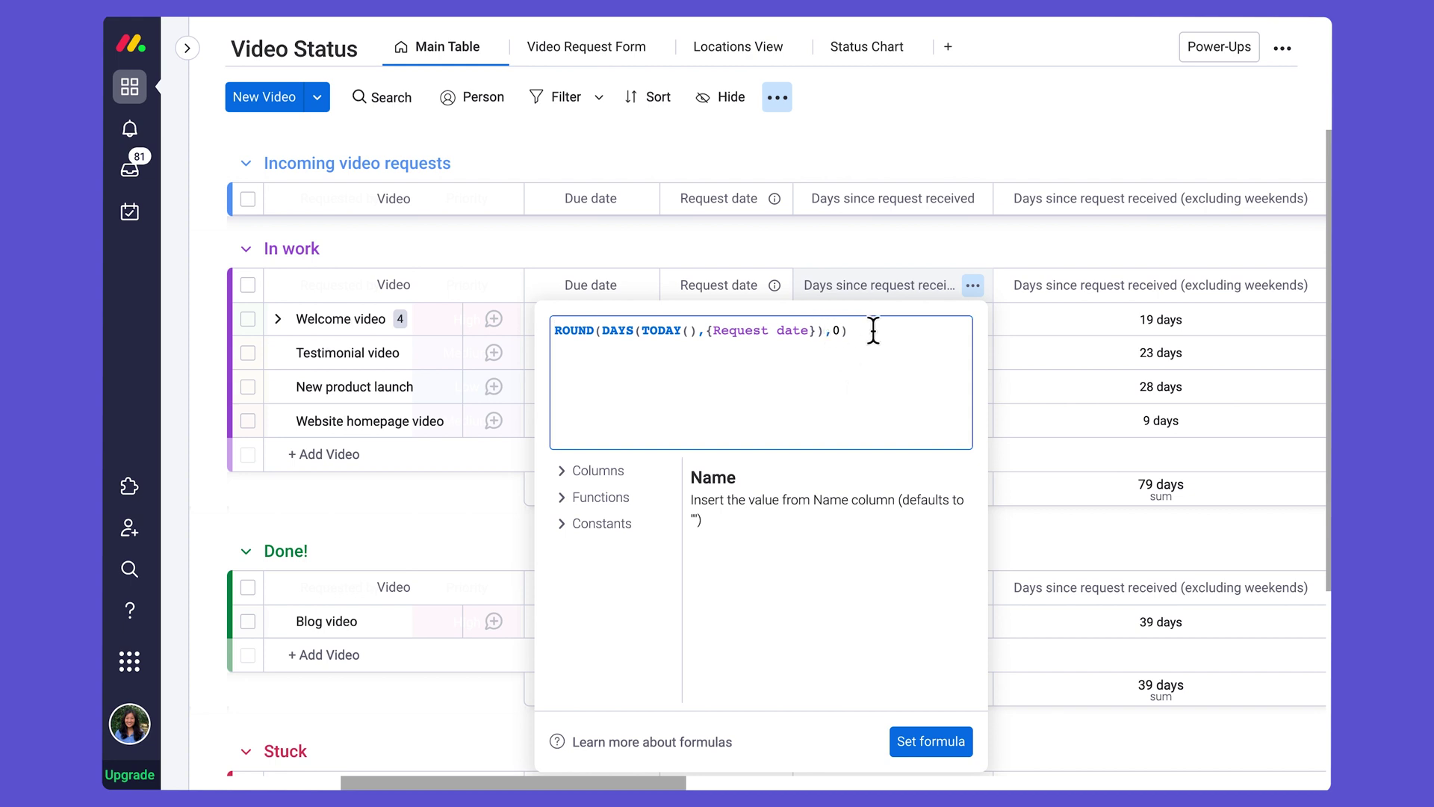
Clear the existing Days since request received formula and scroll the Functions list down to DAYS.
key(ctrl+a)
key(BackSpace)
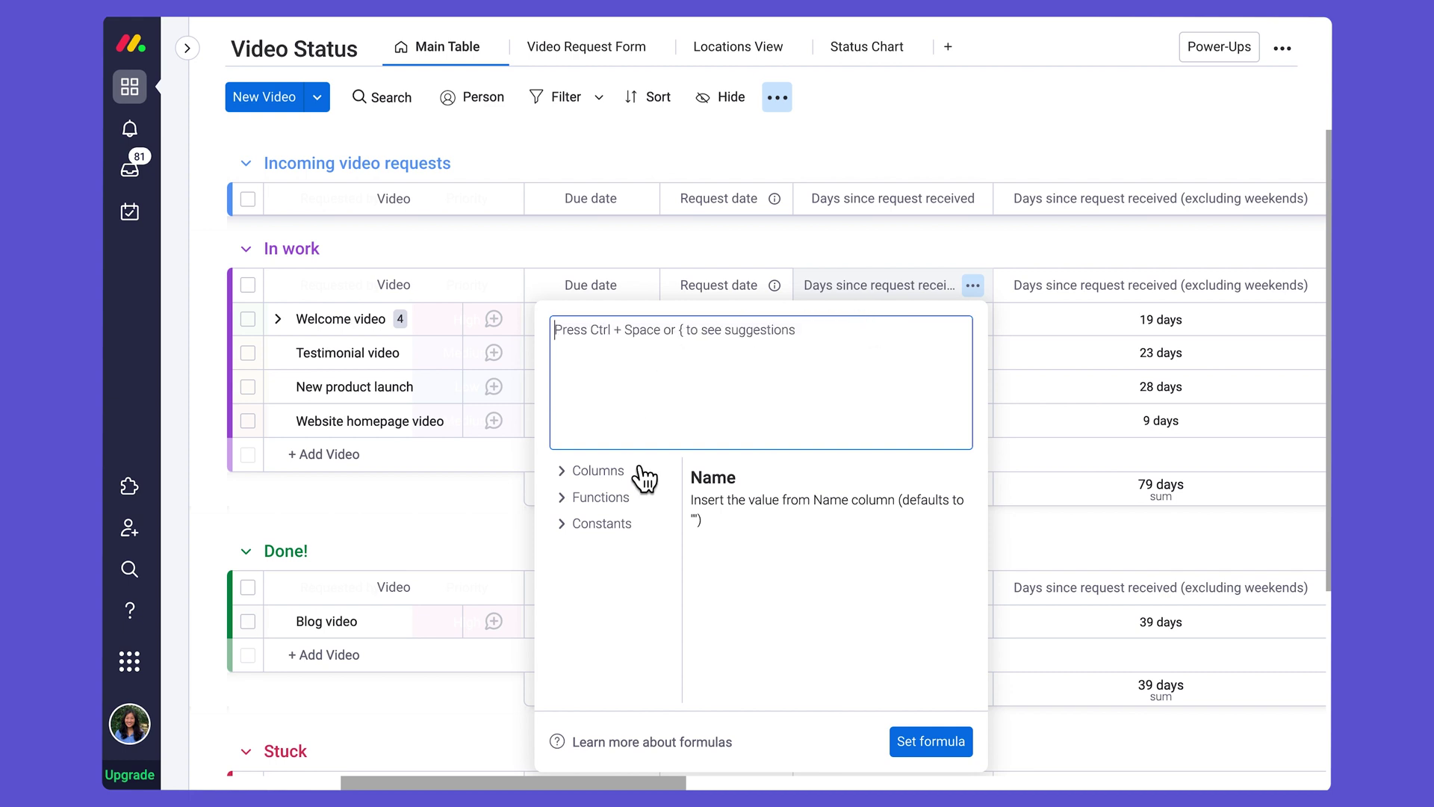
click(593, 498)
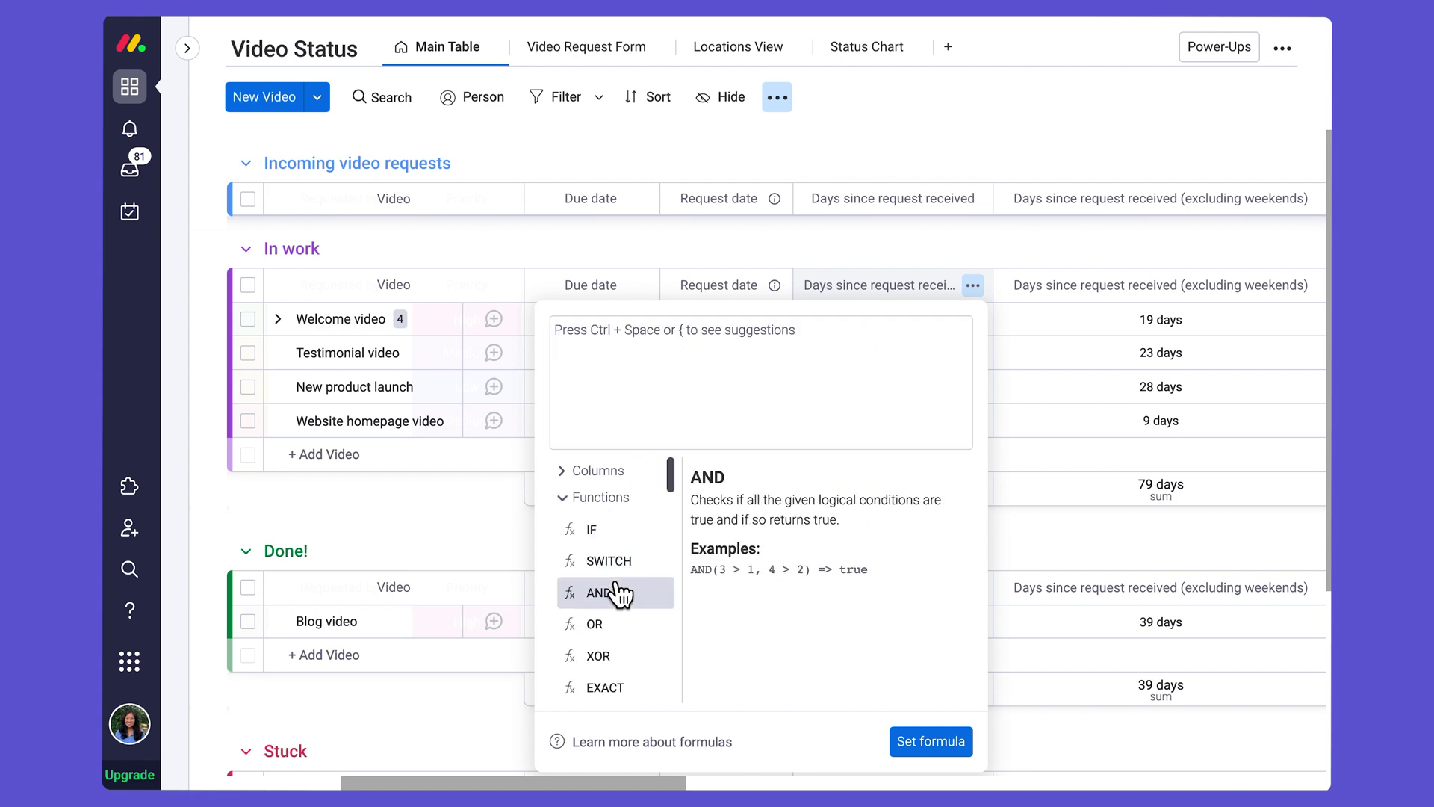
scroll(617, 590, down, 10)
scroll(617, 592, down, 1)
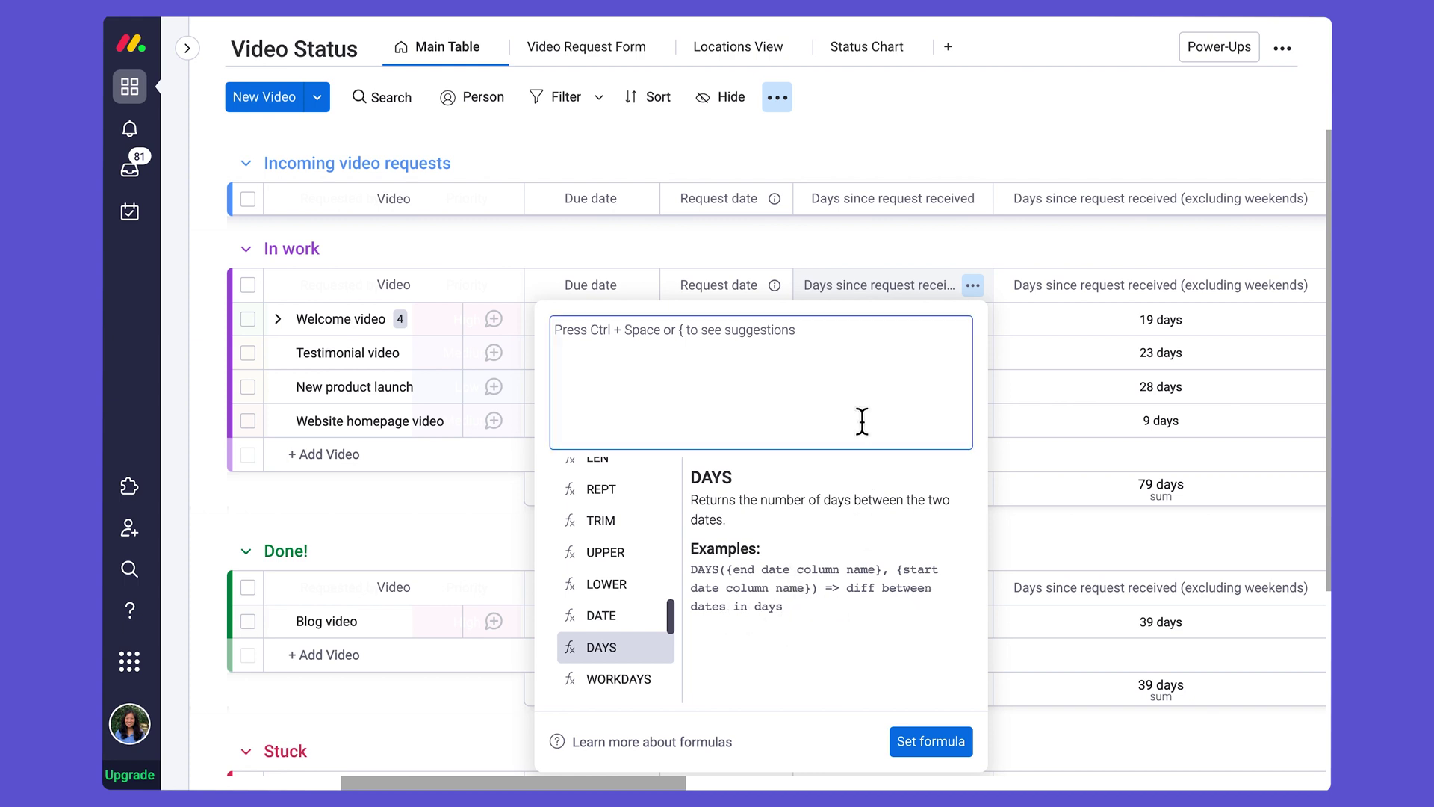
Start the formula as DAYS(TODAY(), with TODAY as the first argument.
click(631, 654)
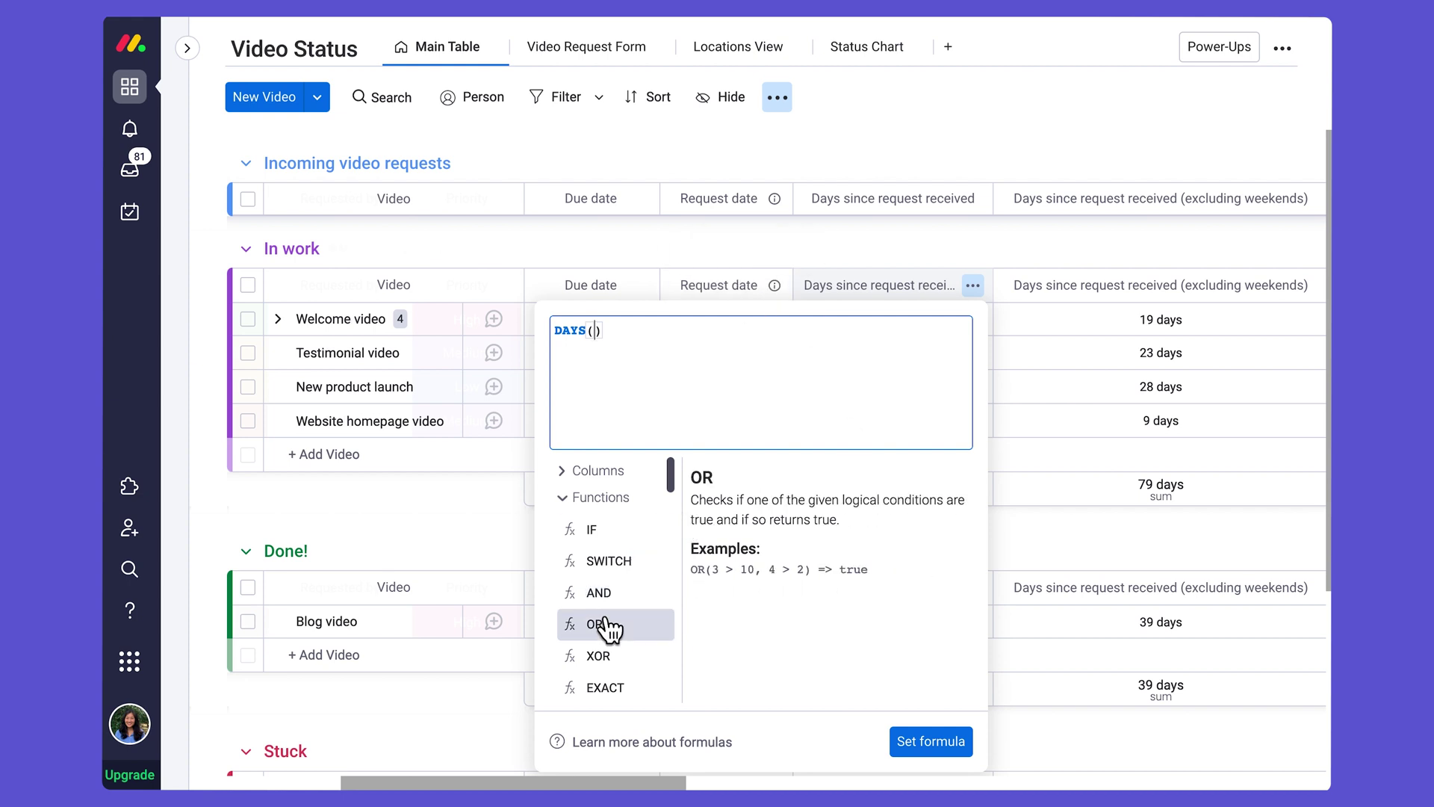
scroll(649, 586, down, 2)
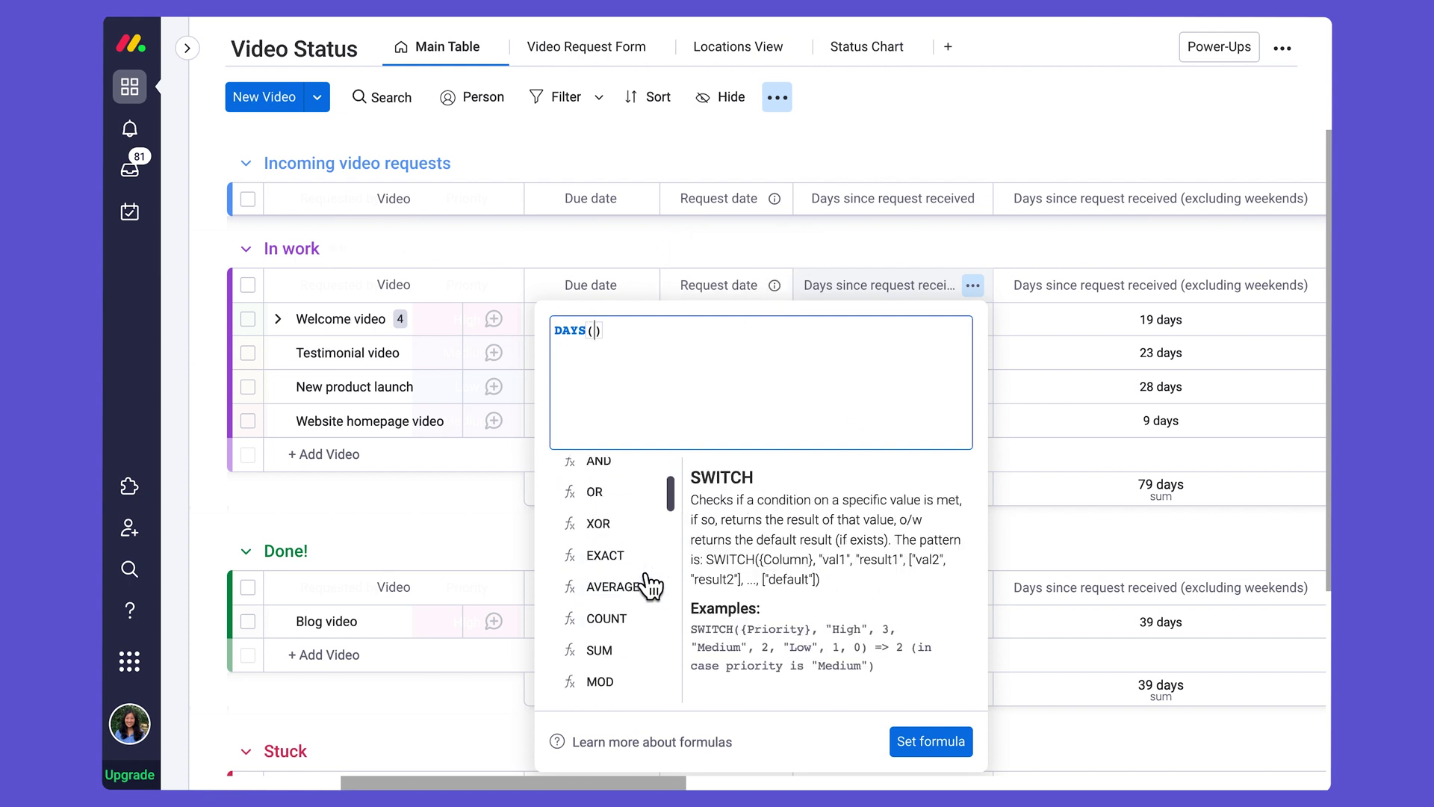
scroll(648, 585, down, 5)
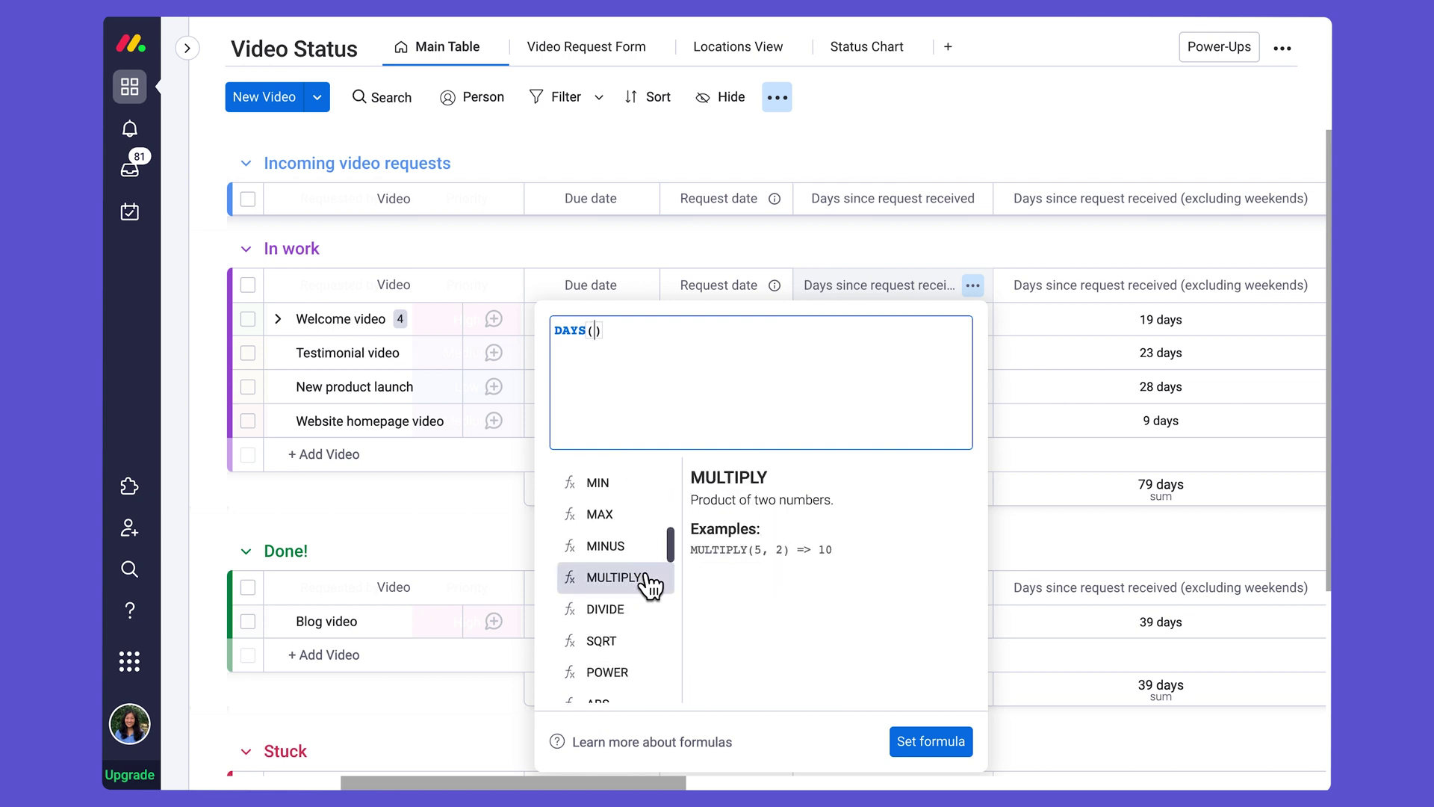
scroll(648, 586, down, 3)
scroll(650, 585, down, 3)
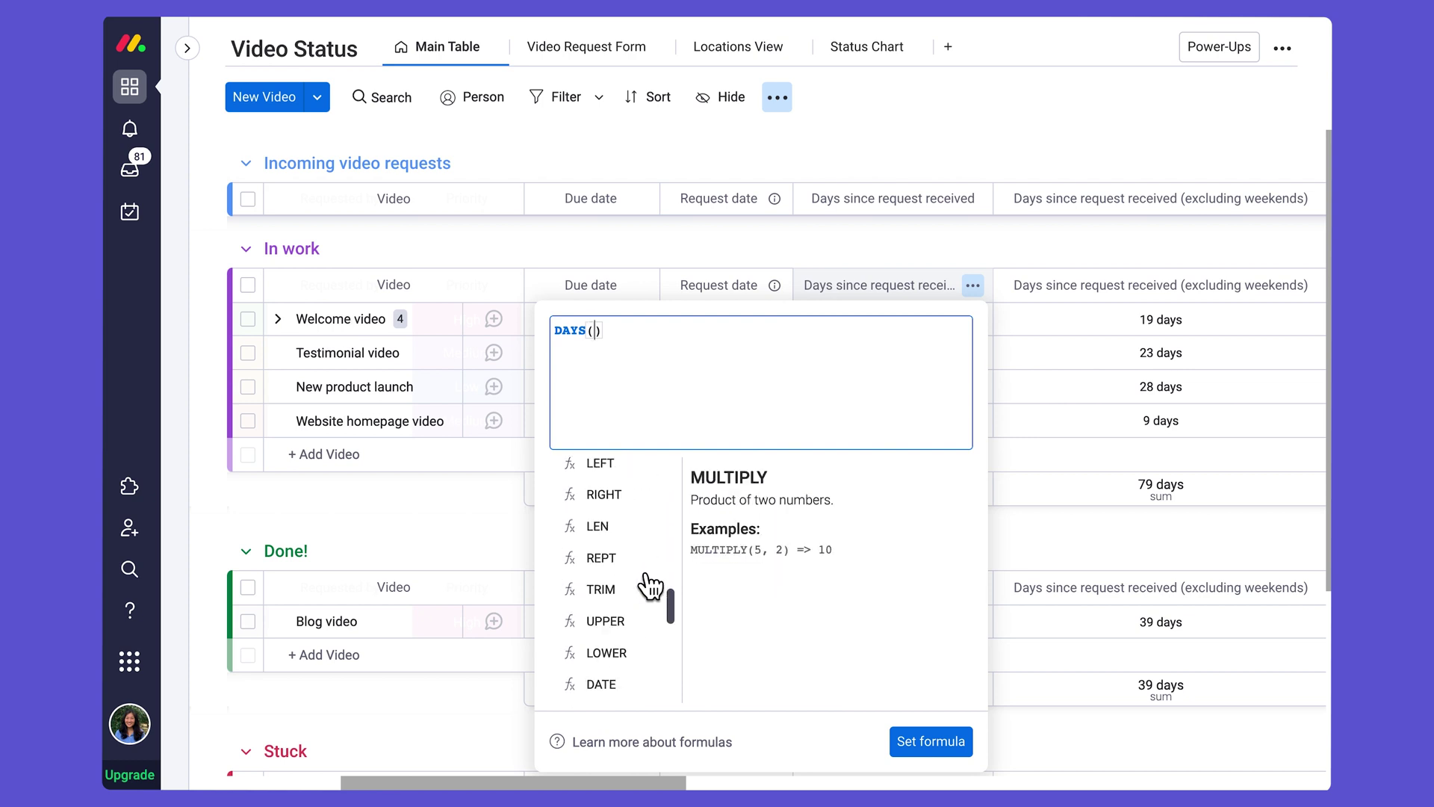
scroll(650, 585, down, 6)
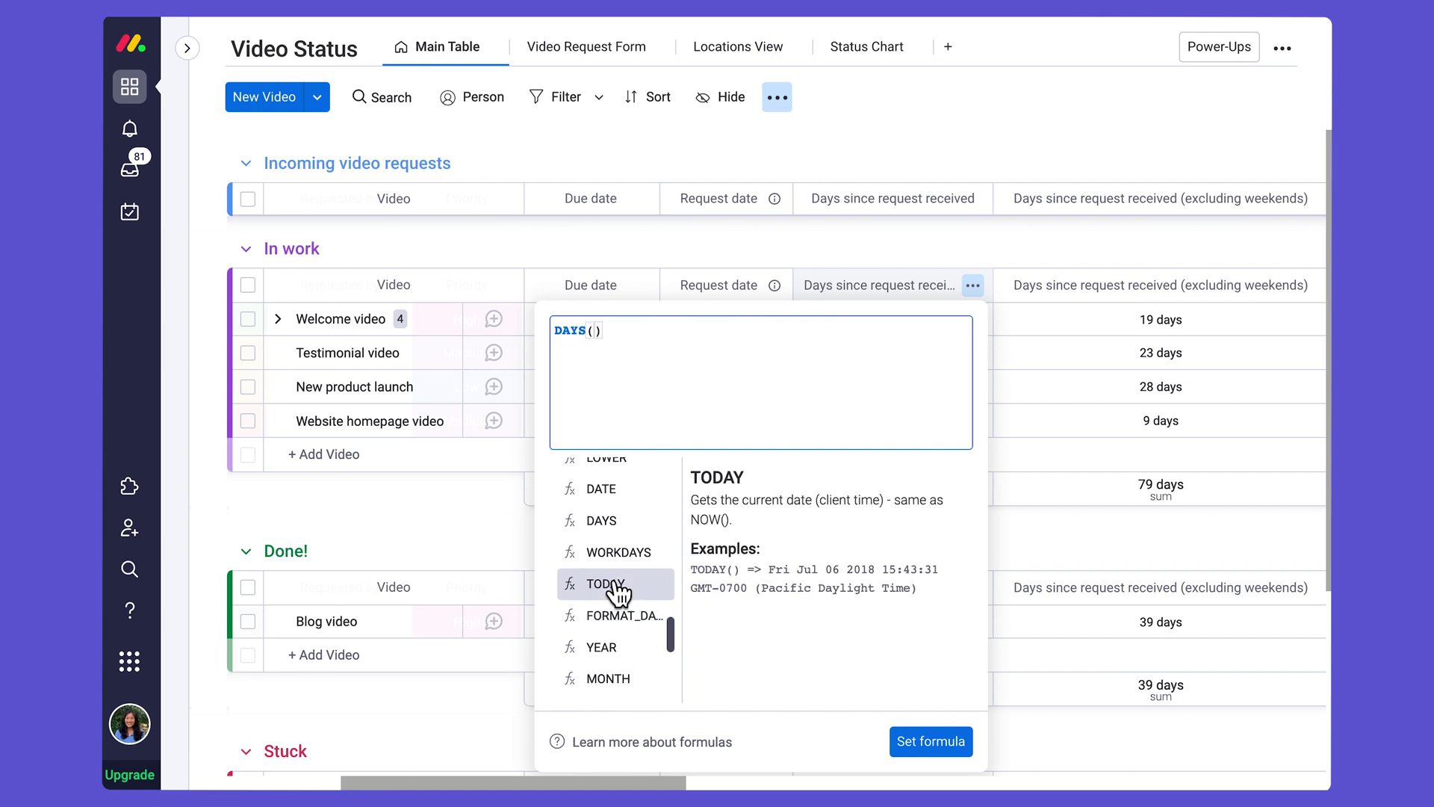
click(618, 594)
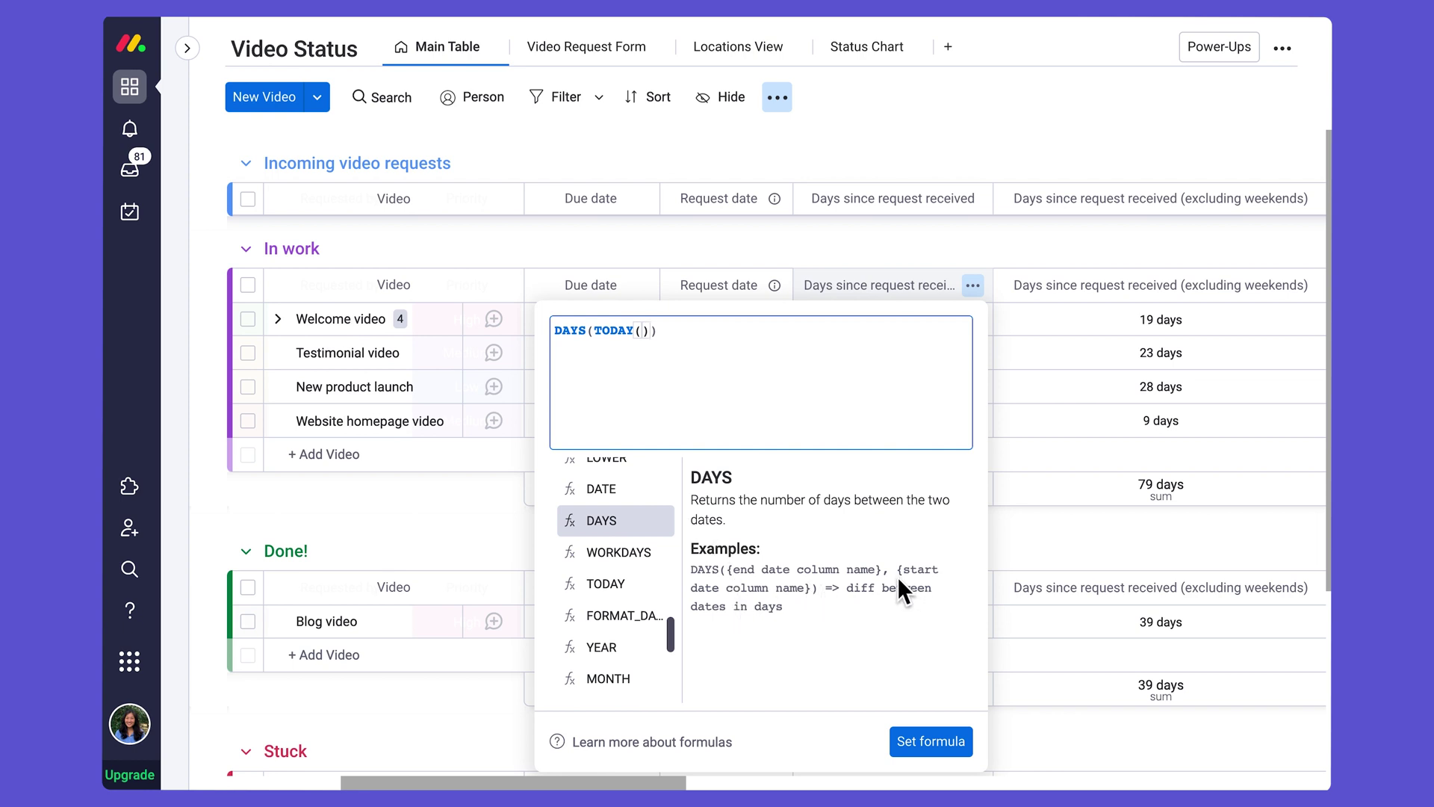
text(,)
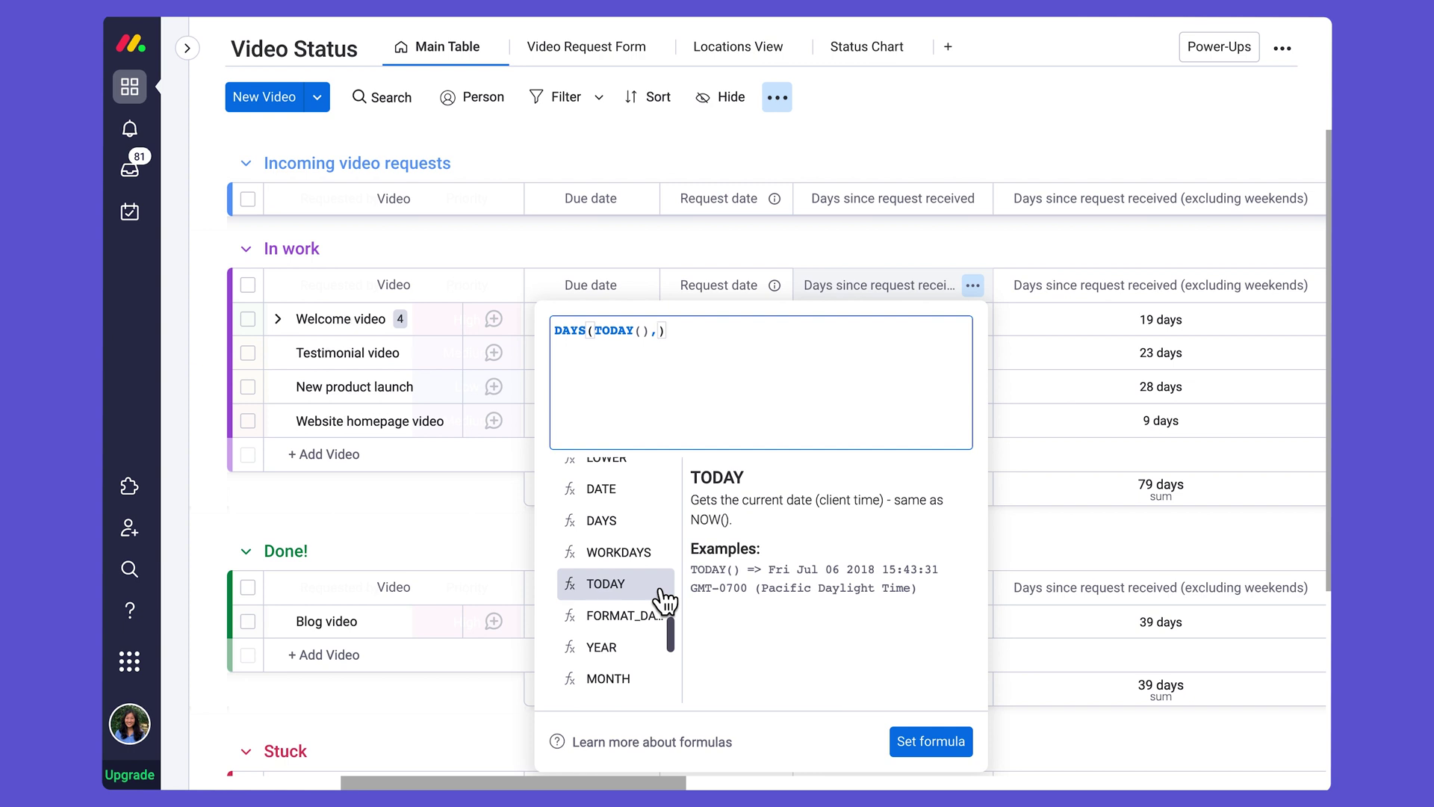
Add the Request date column as the second DAYS argument and save the formula.
scroll(663, 597, up, 10)
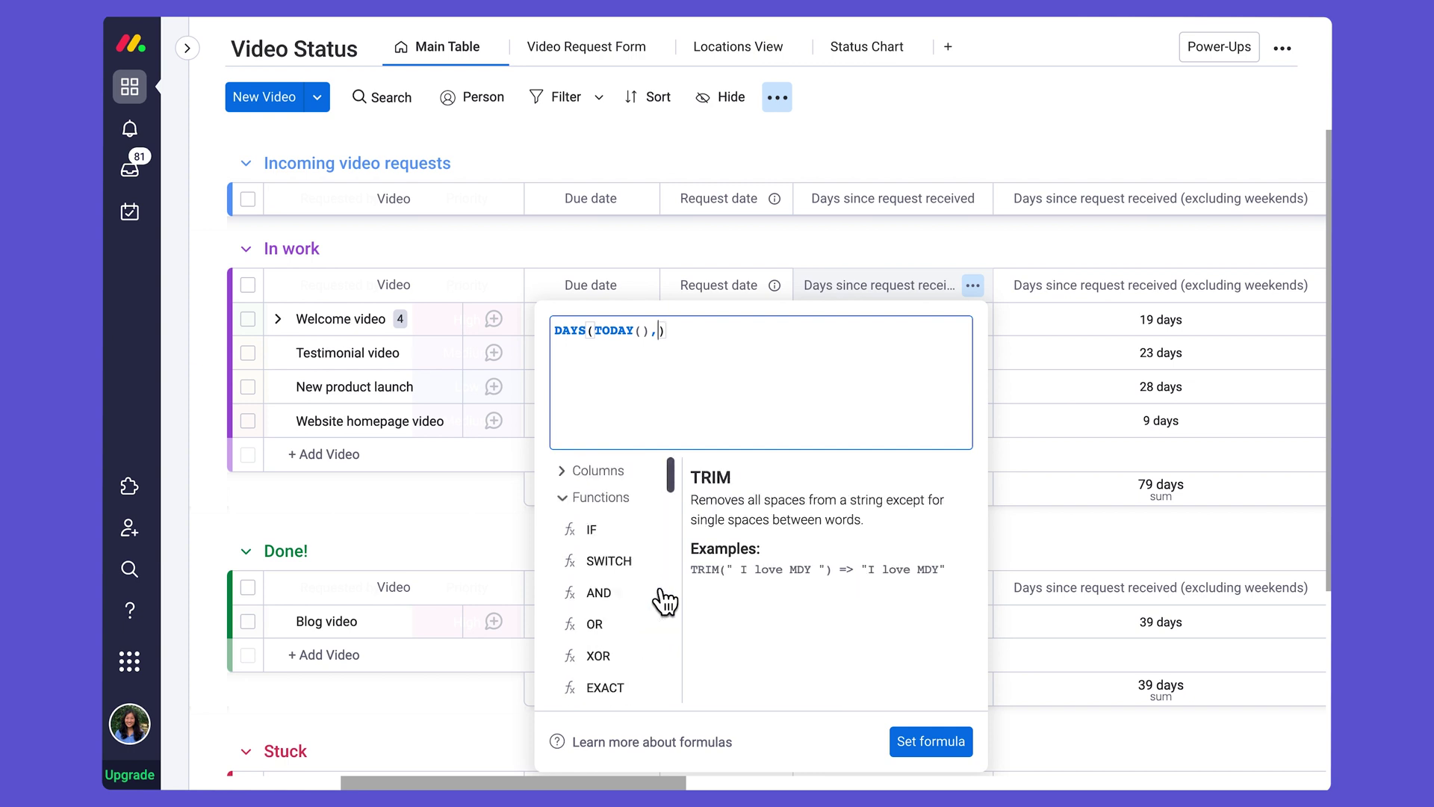
click(586, 470)
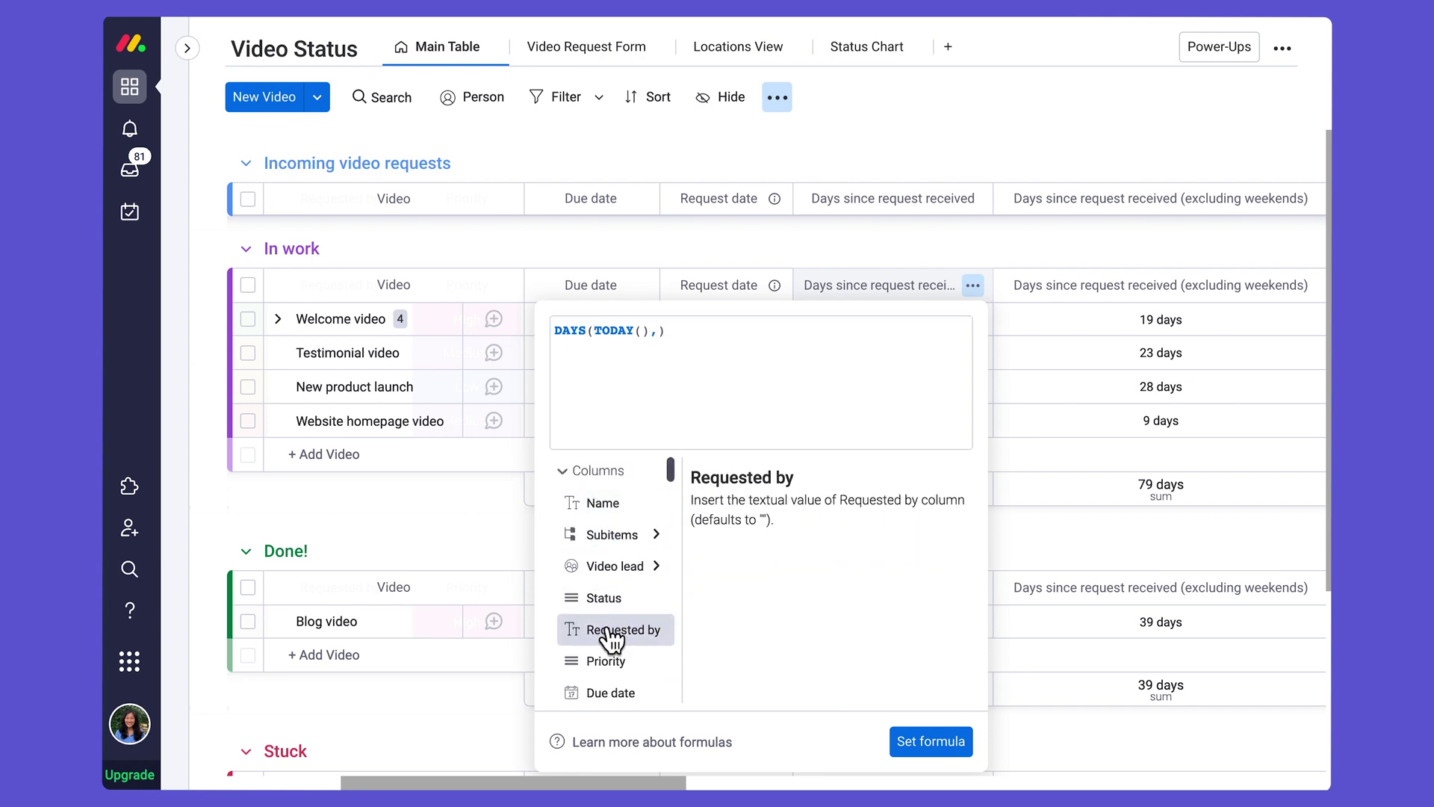
scroll(626, 668, down, 2)
click(624, 598)
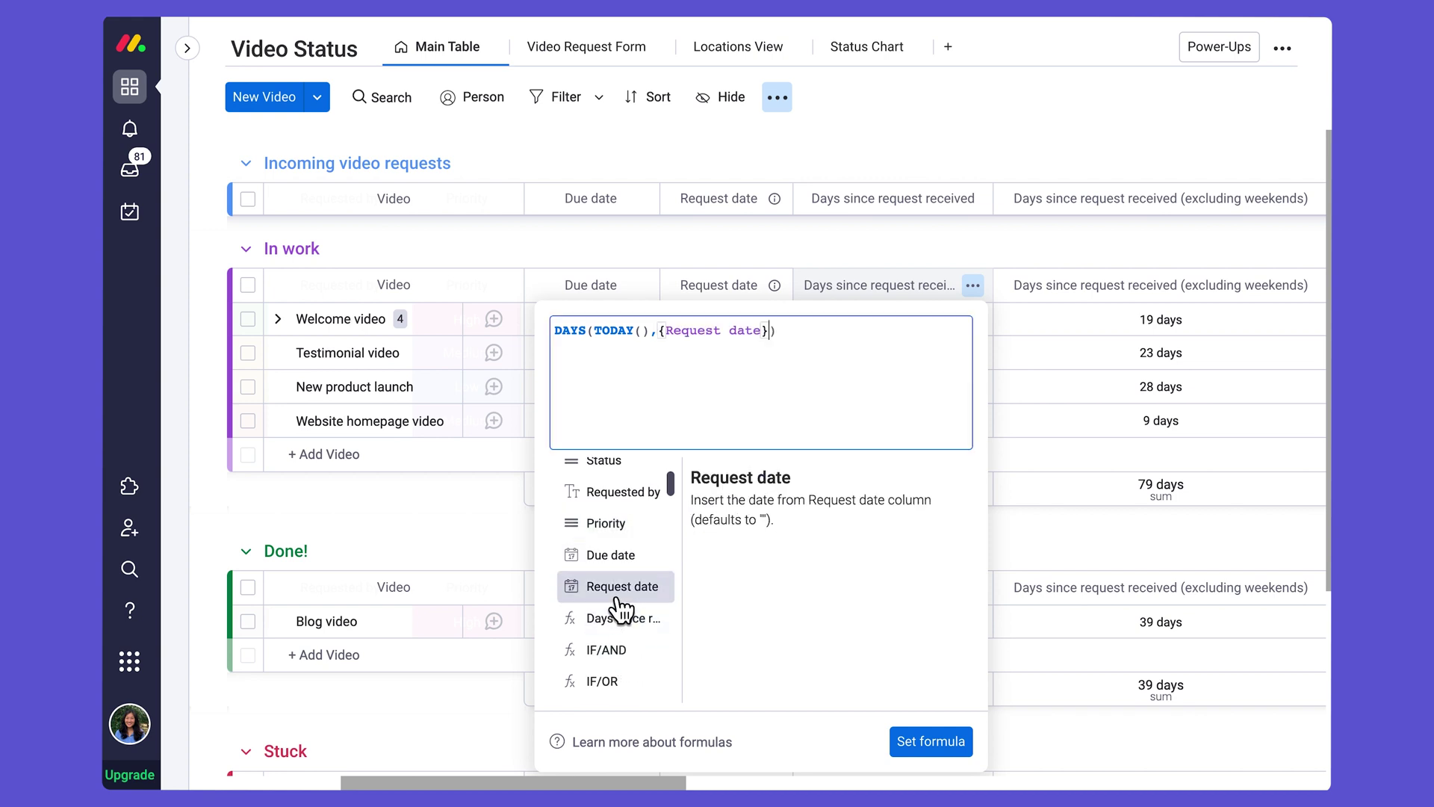
click(928, 739)
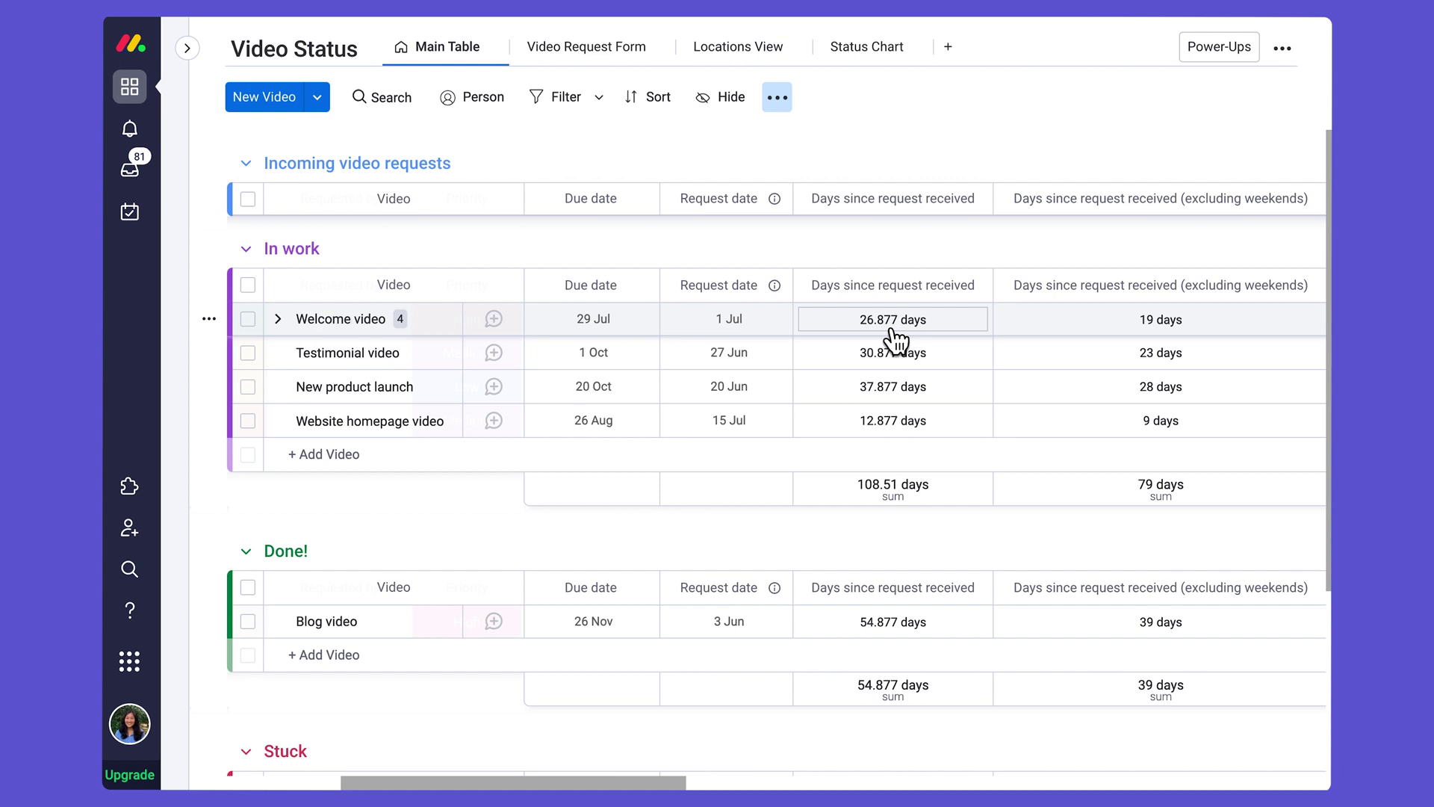
Reopen the Days since request received formula and scroll the Functions list to ROUND.
click(894, 322)
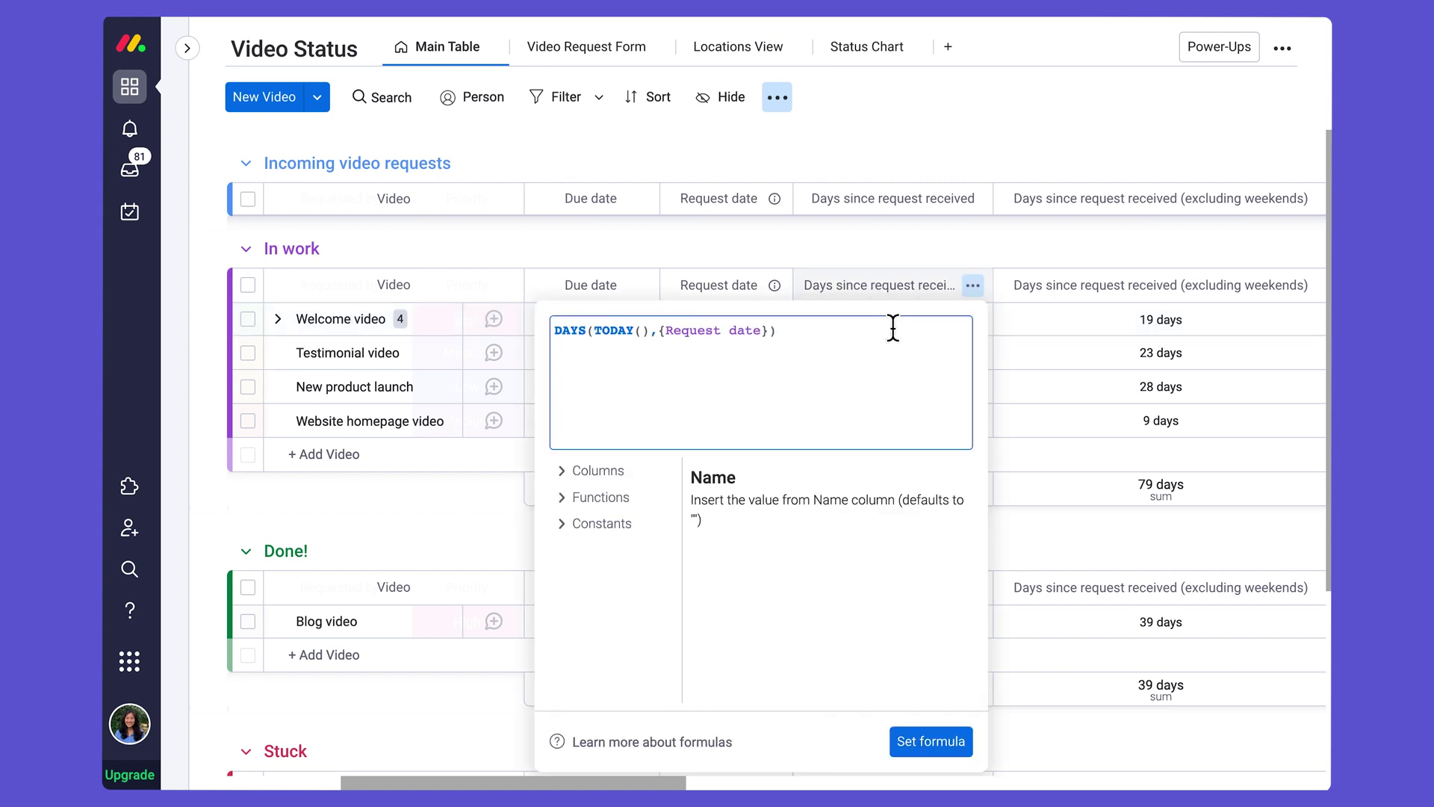
click(598, 500)
scroll(624, 657, down, 3)
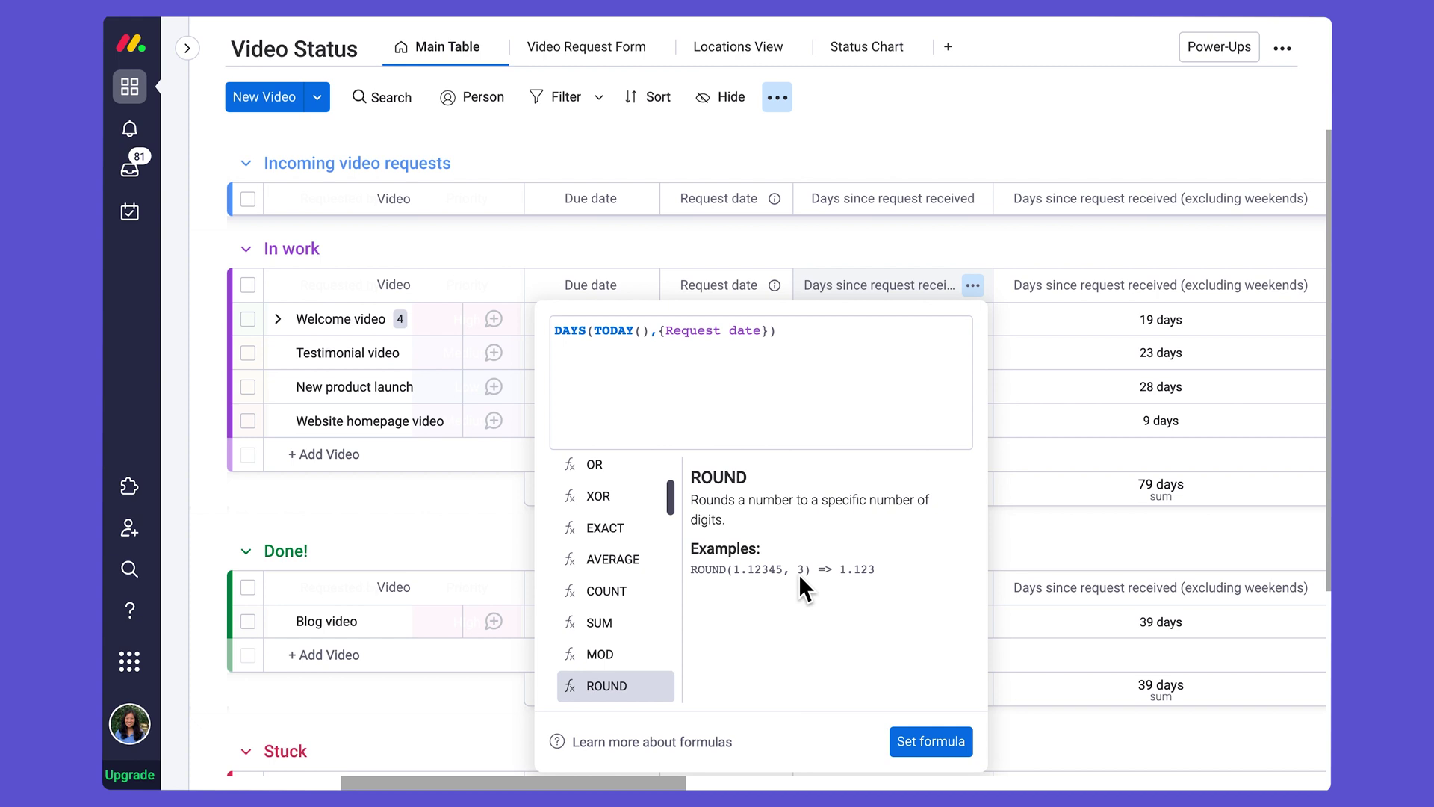
Change the formula to ROUND(DAYS(TODAY(),{Request date}),0) and save it.
click(563, 334)
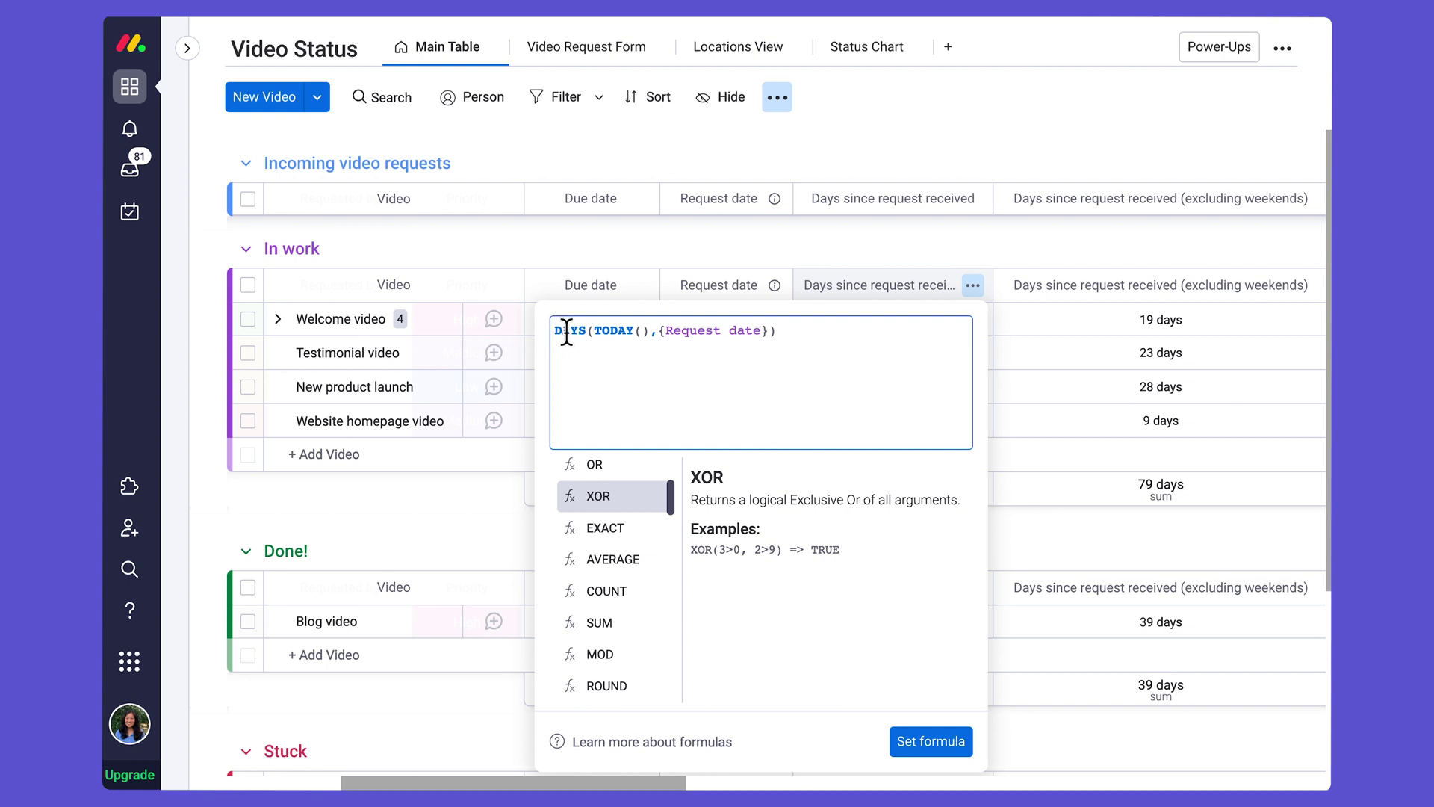
click(614, 691)
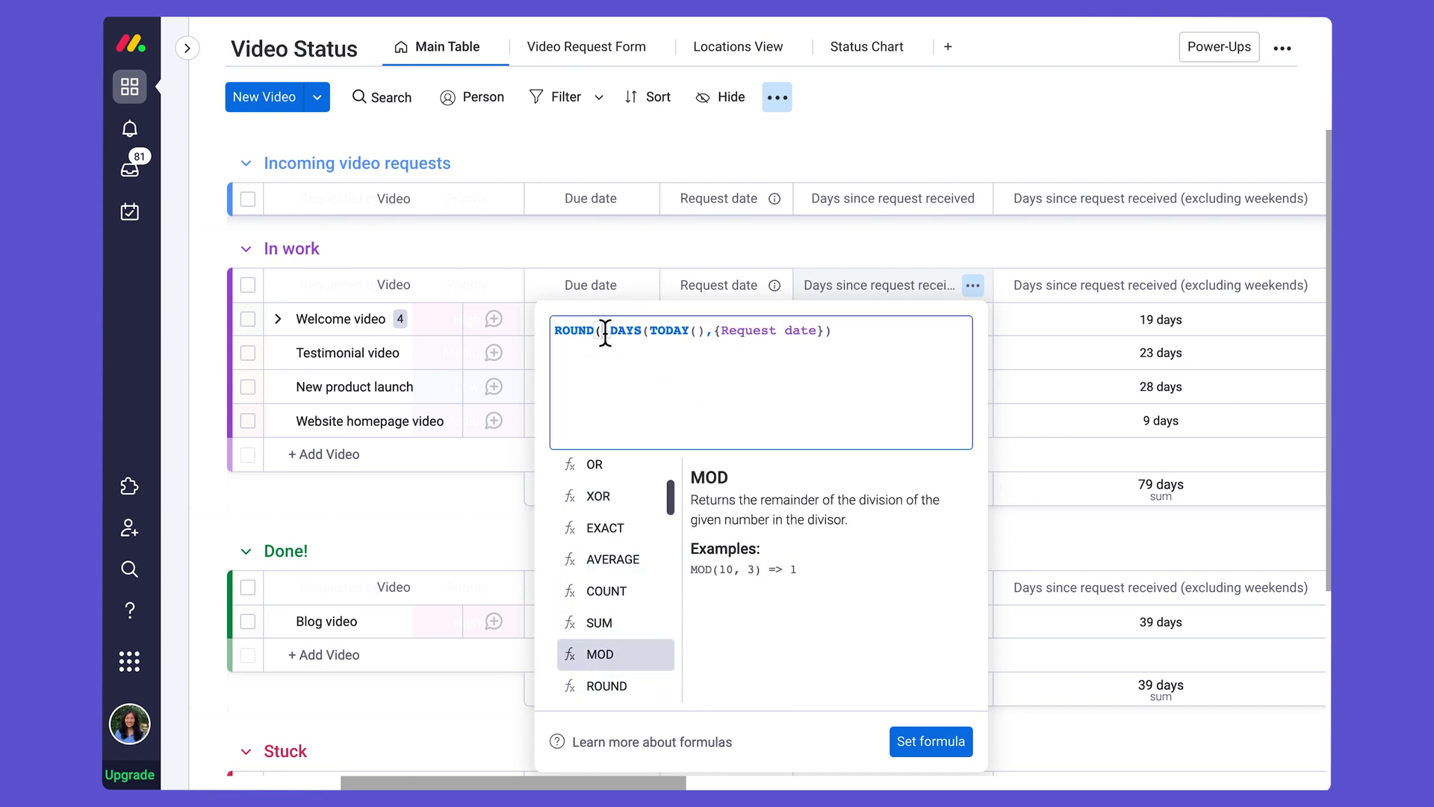
text())
key(Delete)
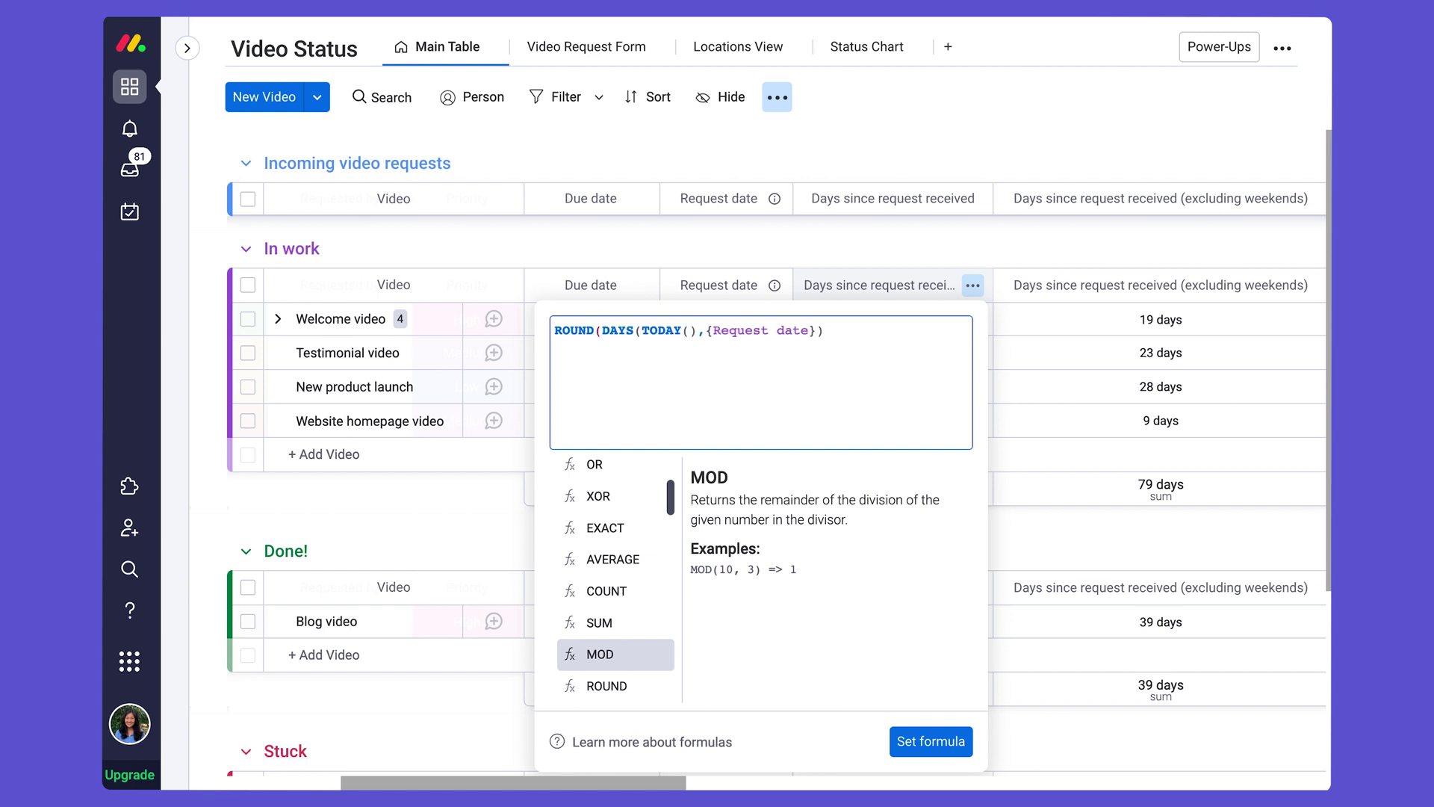
click(855, 330)
text())
text(,0)
click(945, 738)
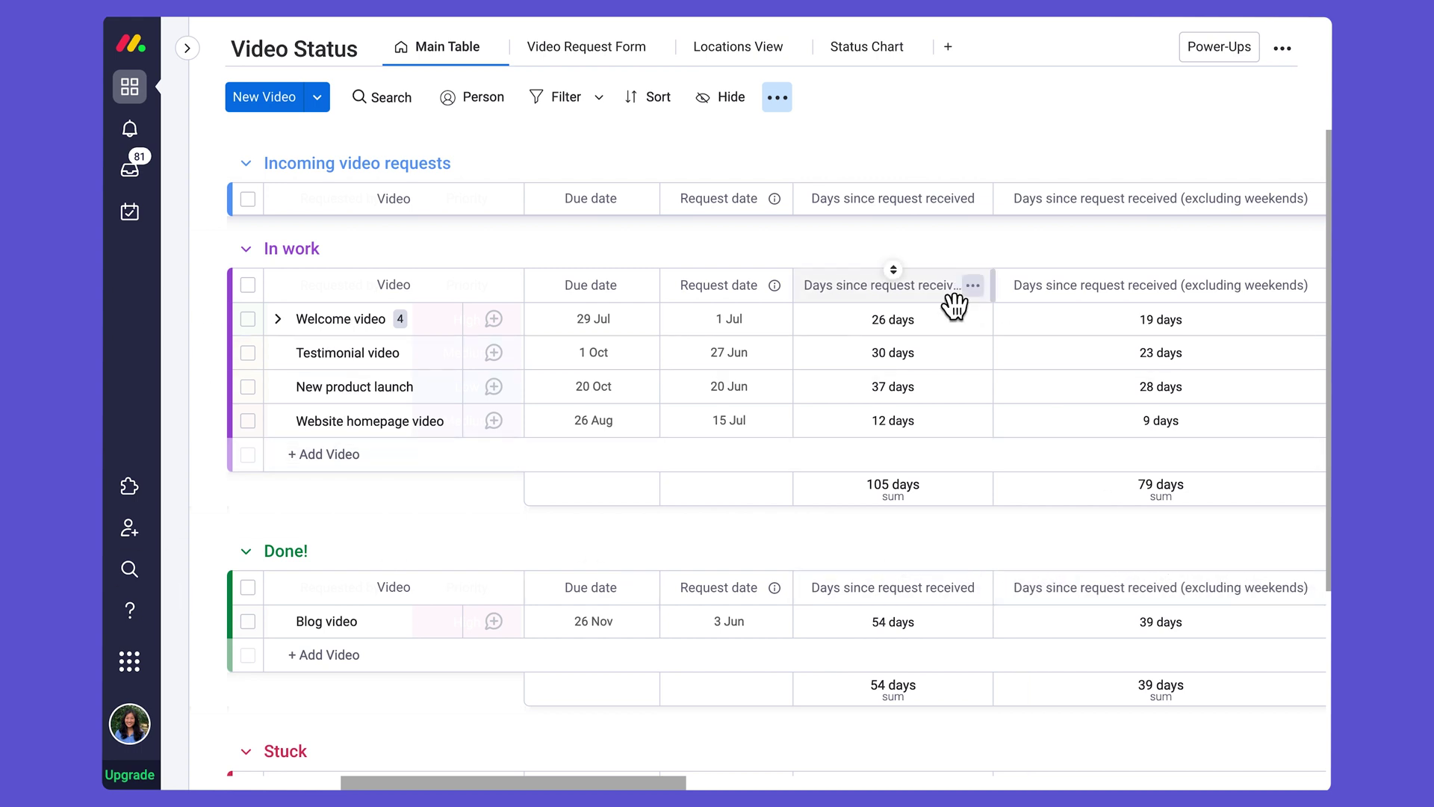
click(949, 327)
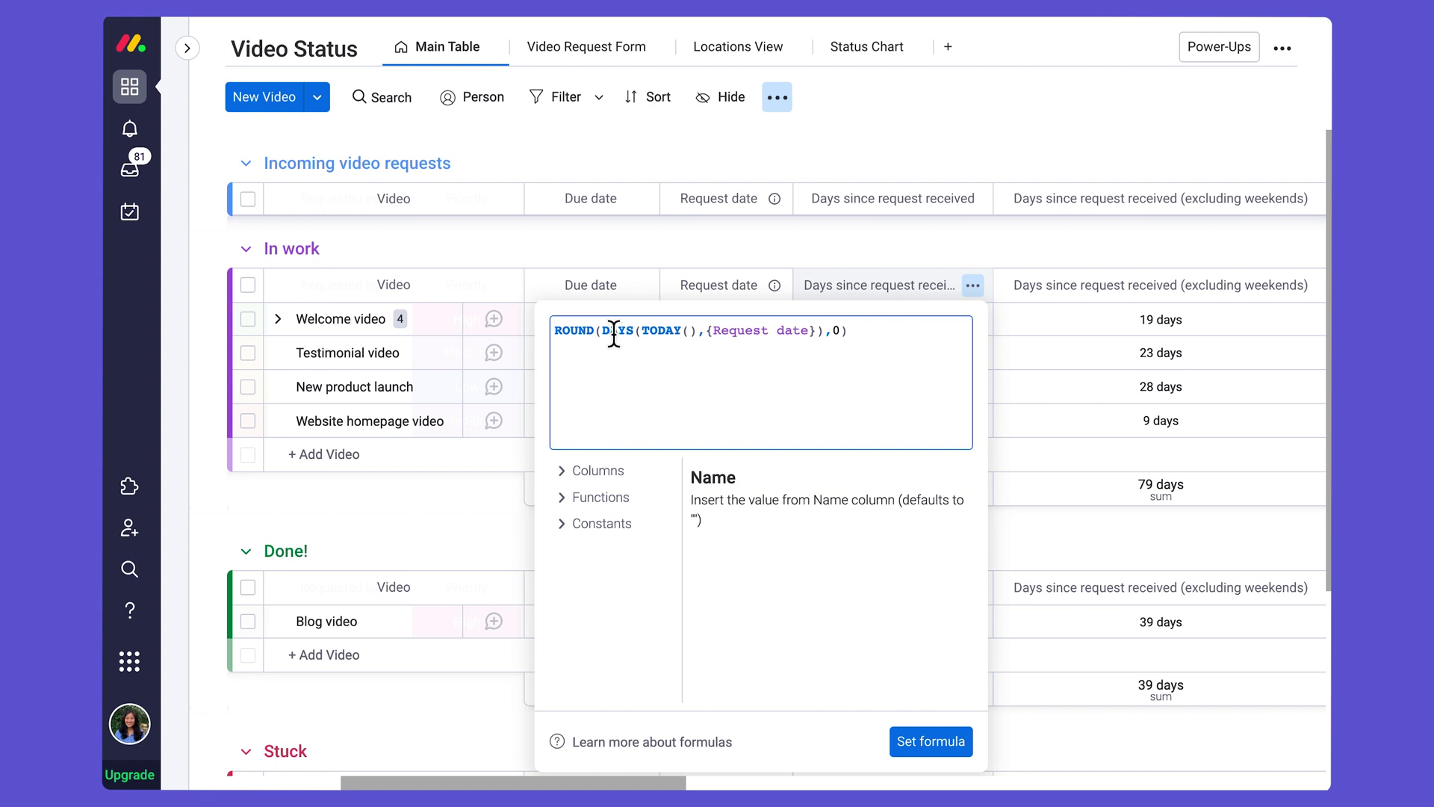
click(1185, 320)
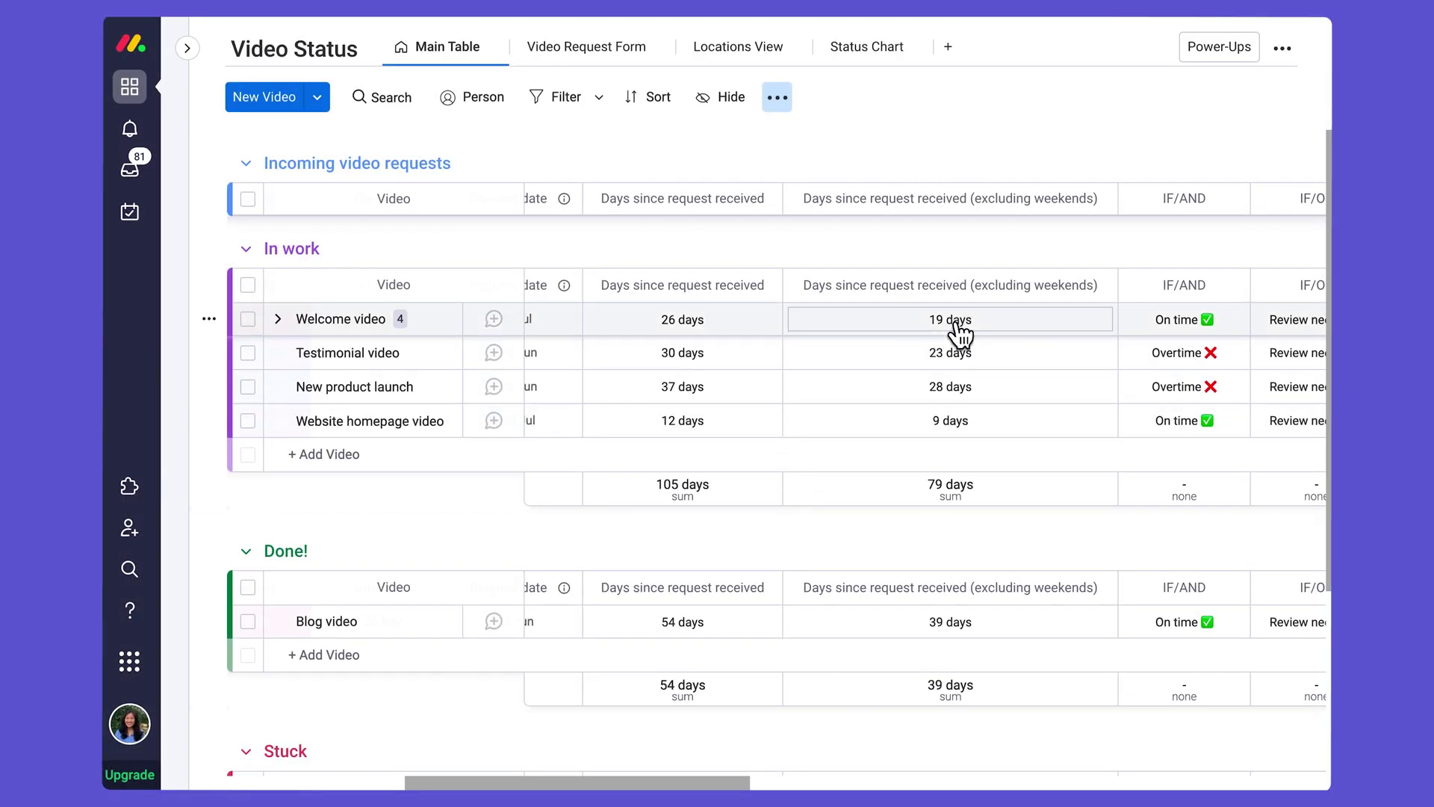
click(954, 320)
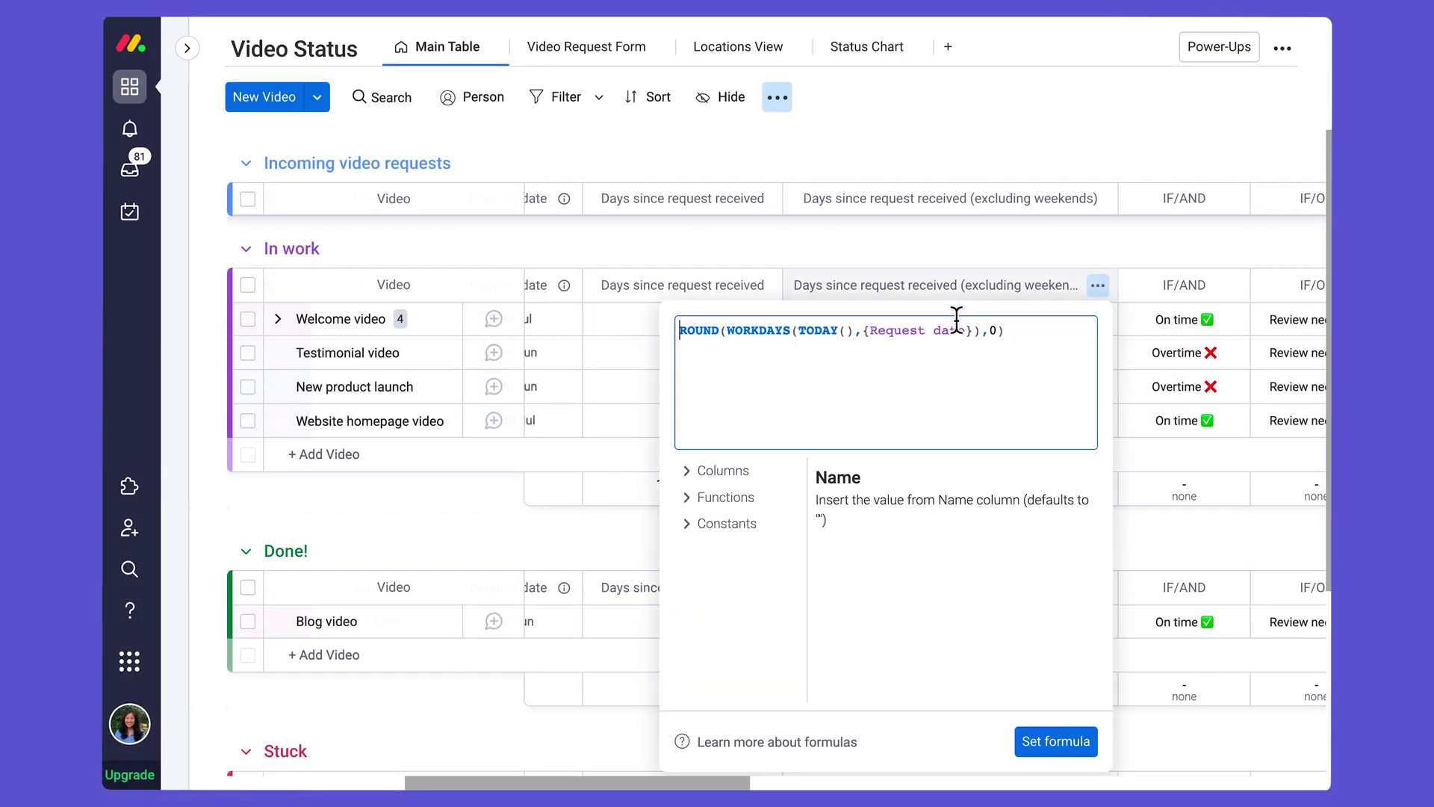
click(948, 255)
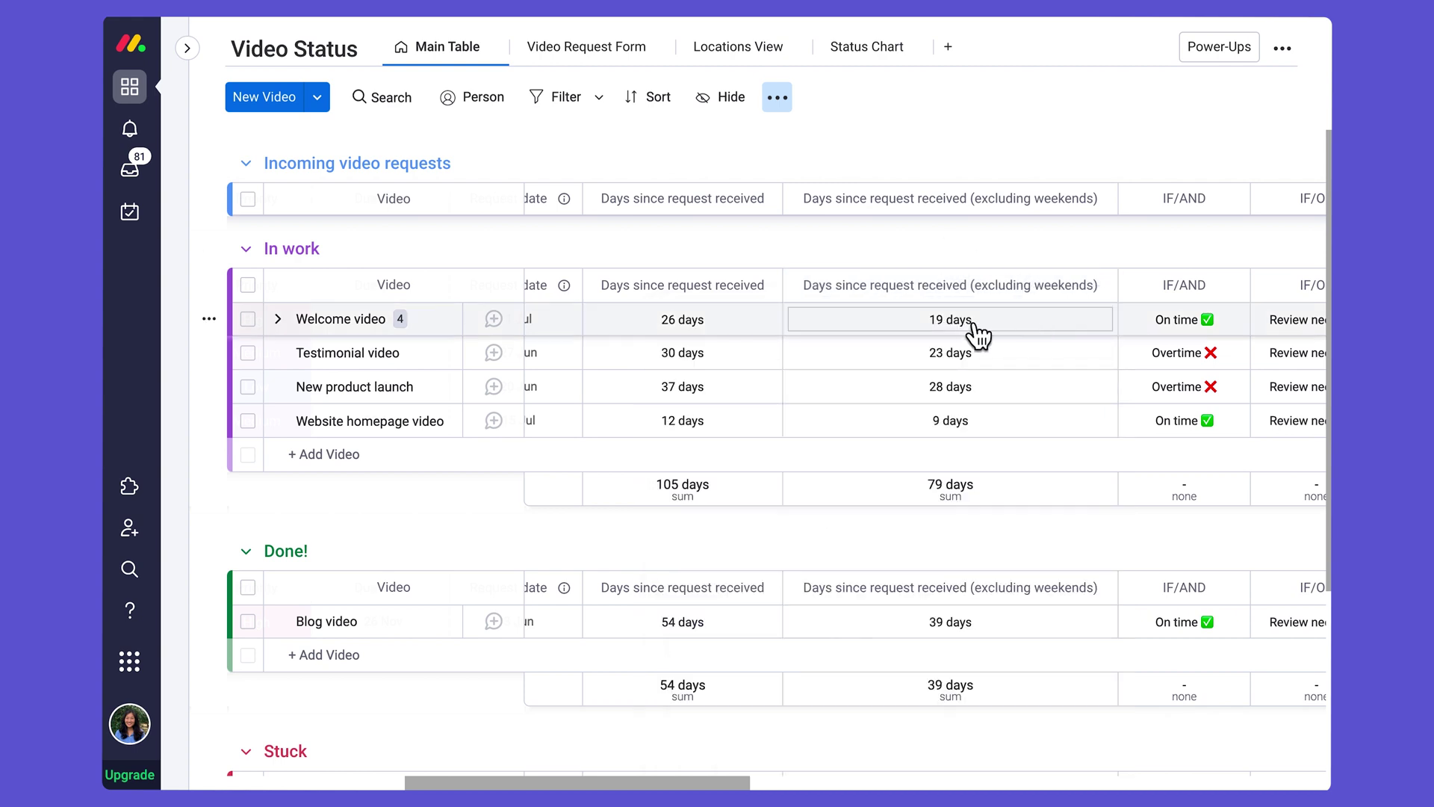
click(909, 329)
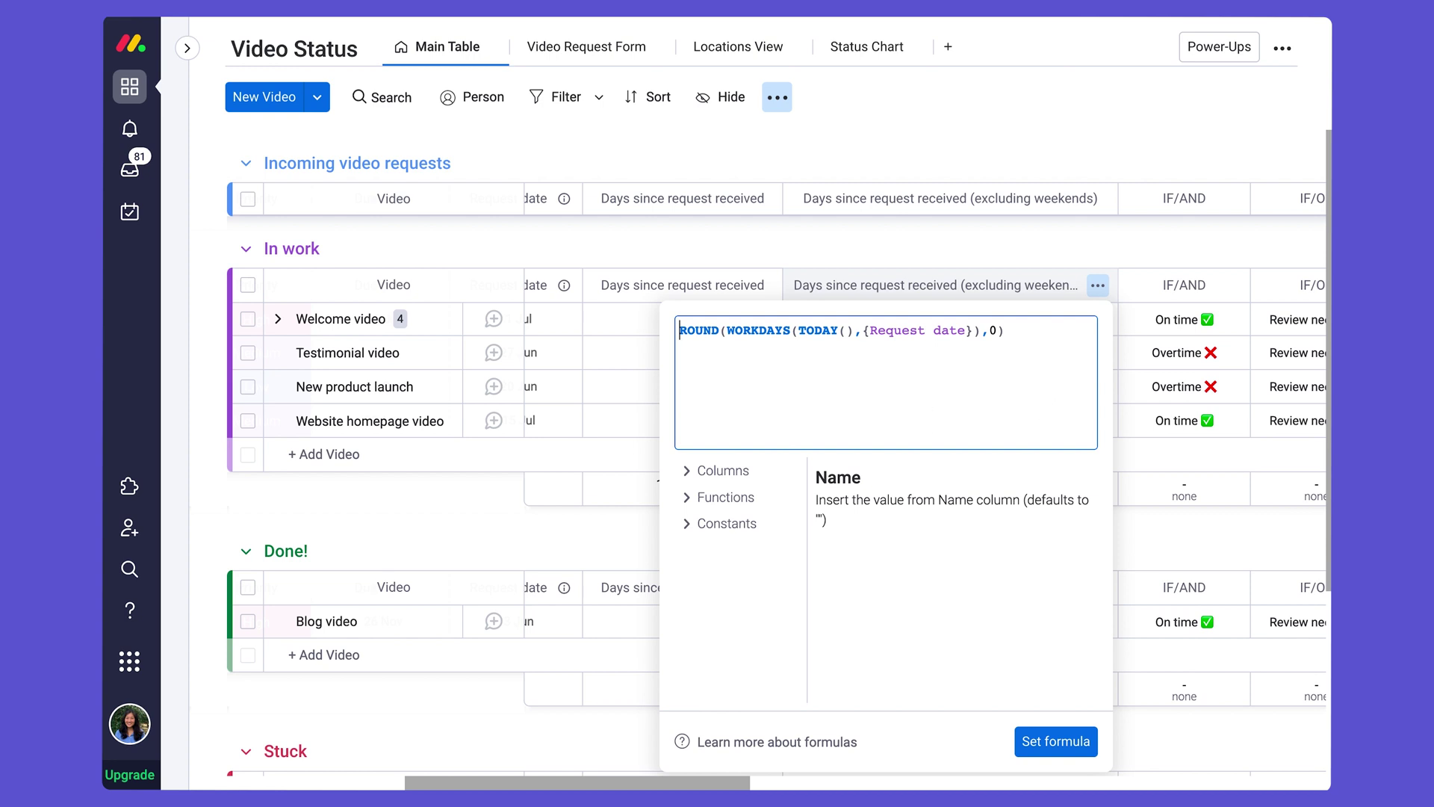
click(1169, 246)
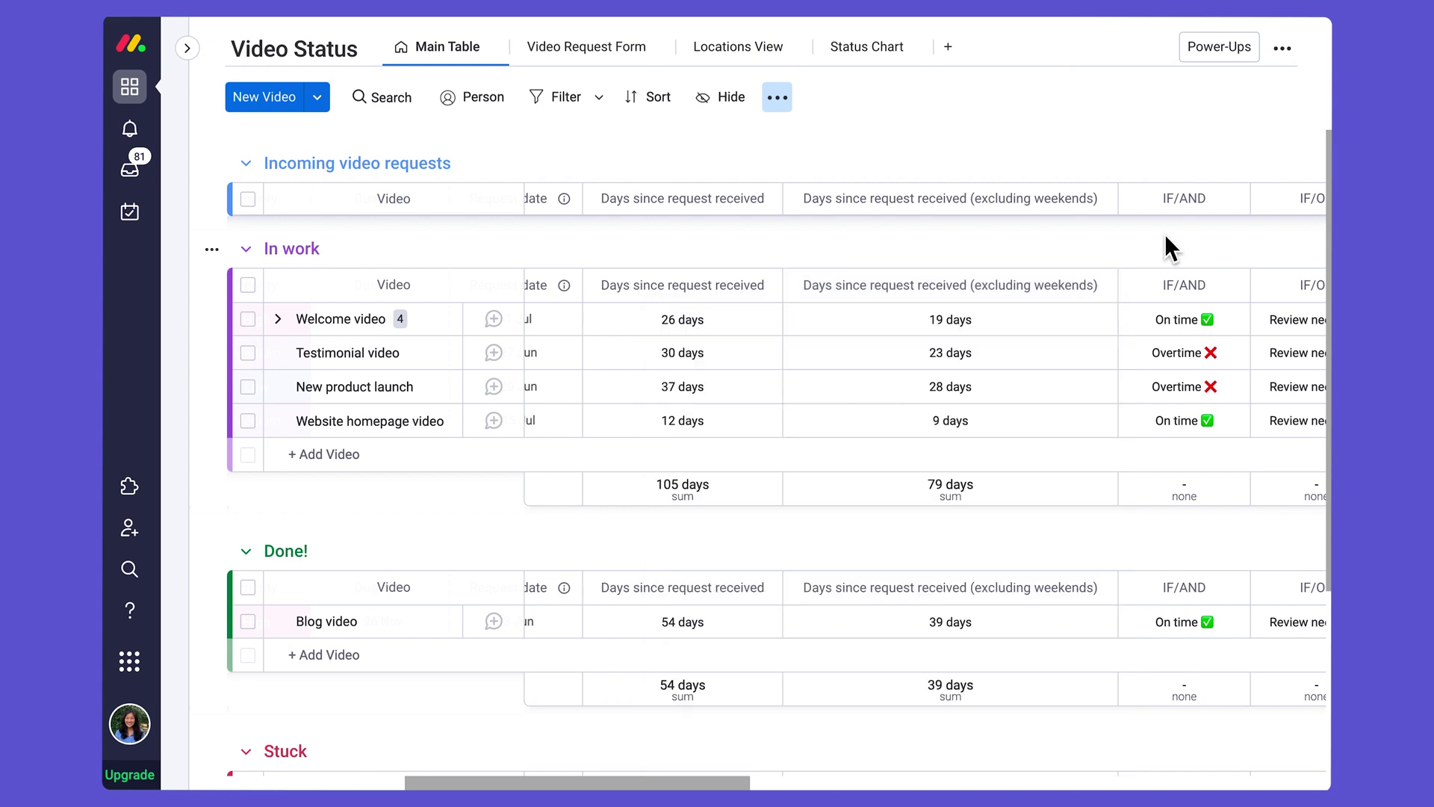